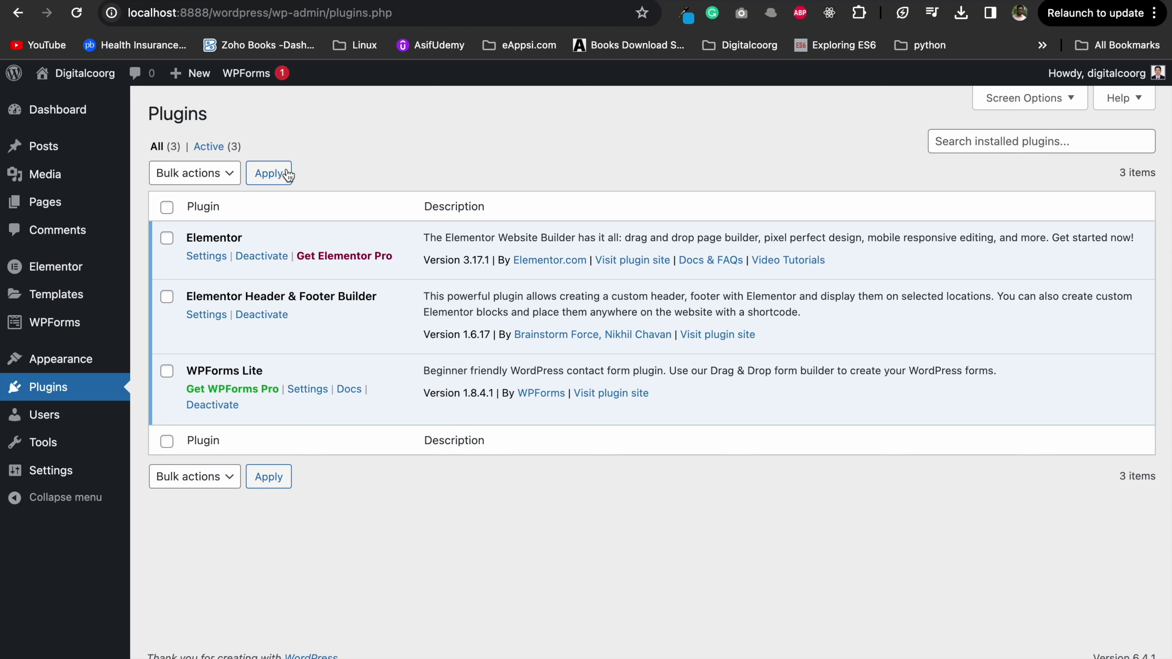
Check the installed Themes page in WordPress, then return to the installed Plugins list
mouse_move(88, 360)
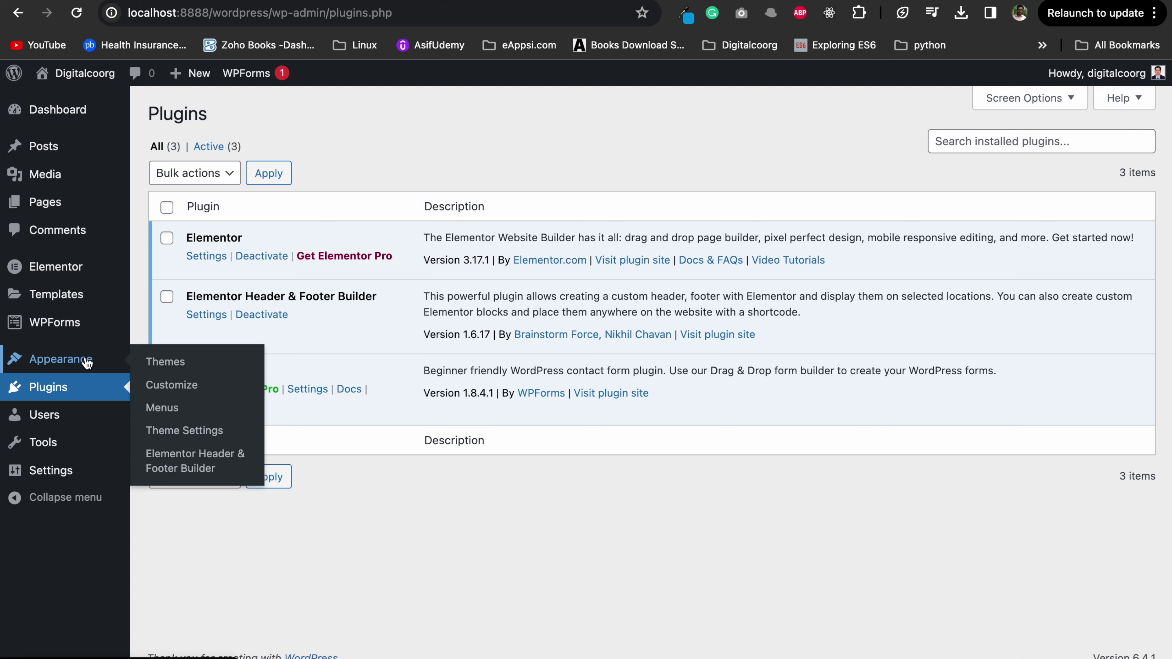
click(174, 364)
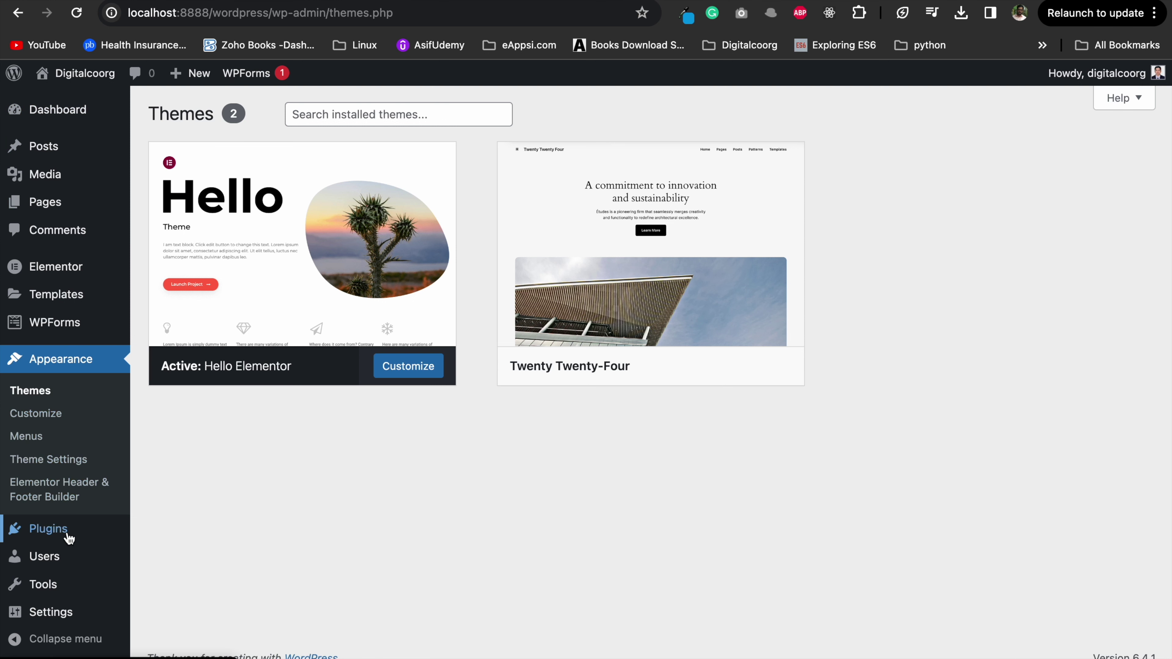
mouse_move(65, 116)
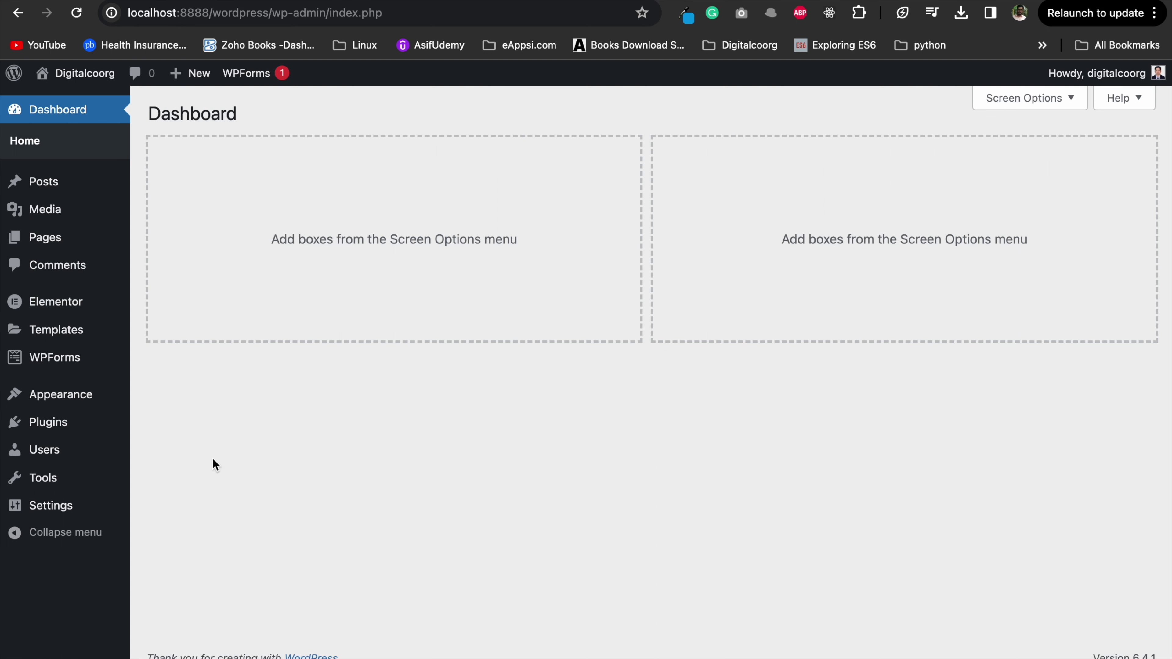
click(61, 429)
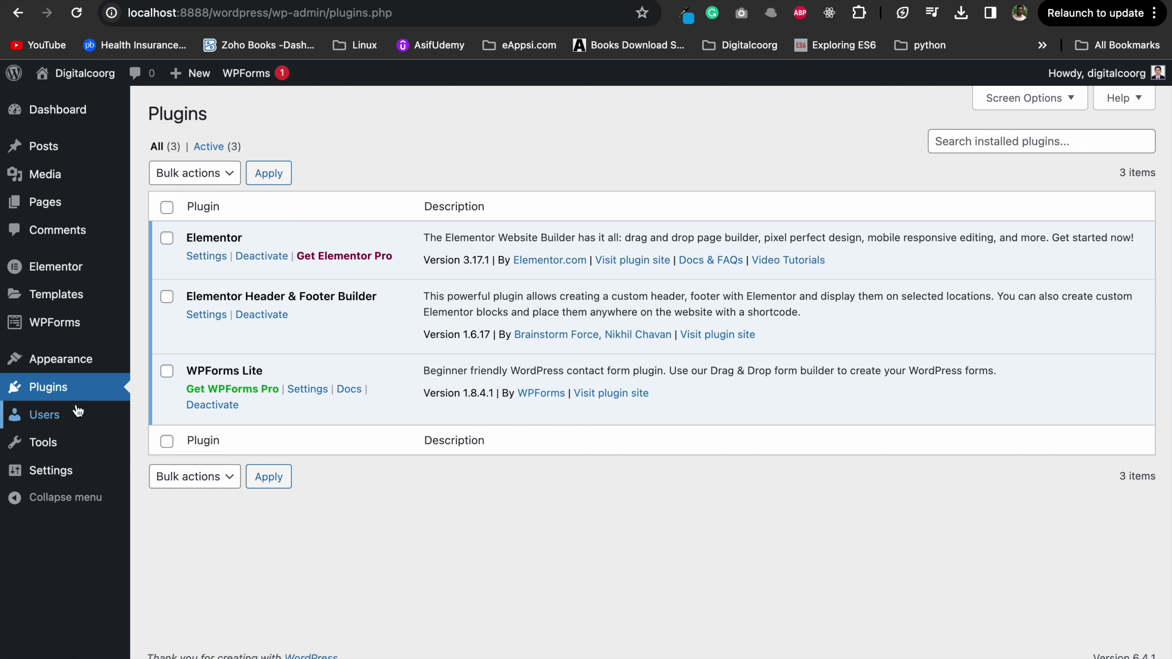
In wp-config.php, locate the DISALLOW_FILE_EDIT and DISALLOW_FILE_MODS defines on lines 85–86
mouse_move(72, 361)
key(ctrl+Left)
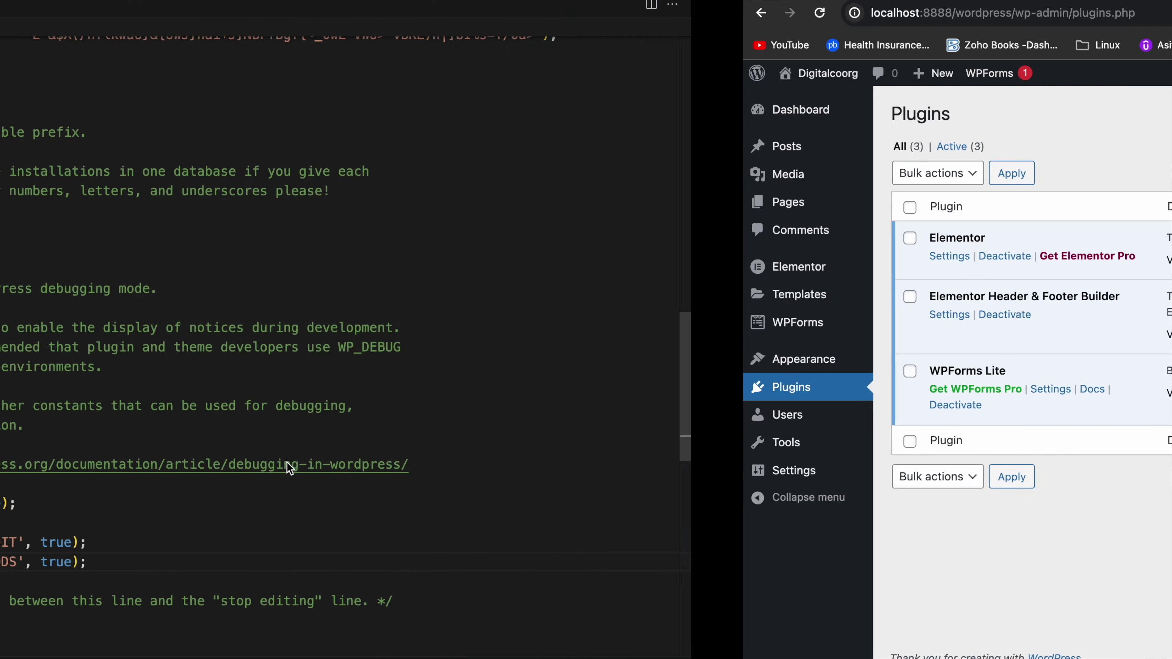
scroll(484, 404, down, 10)
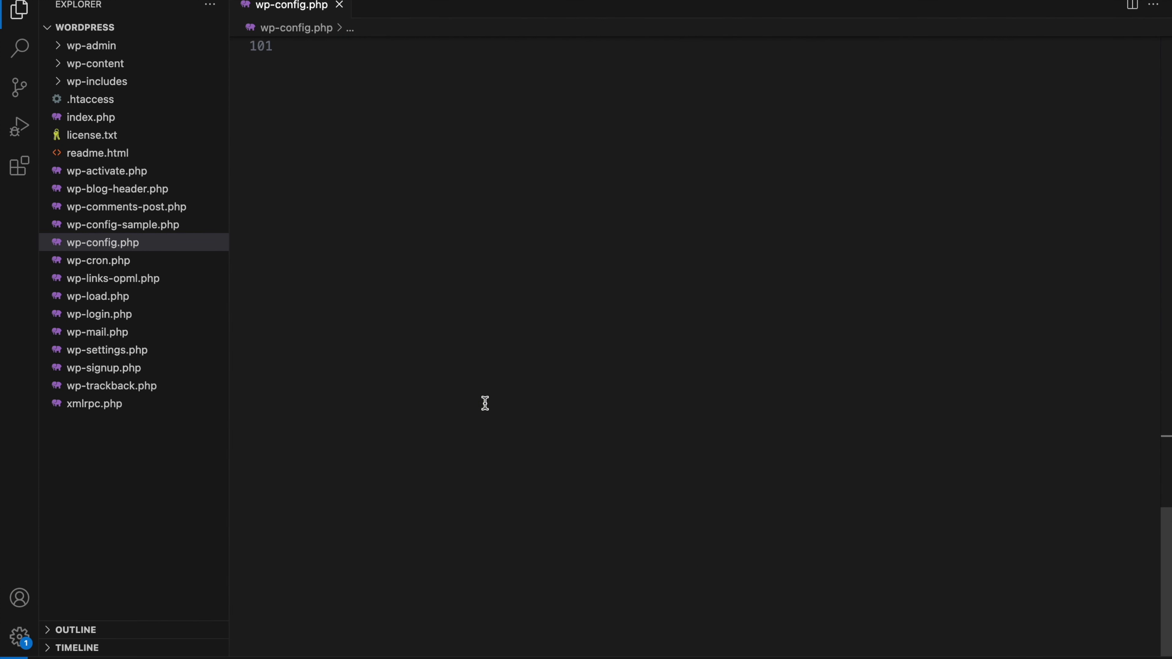
scroll(484, 405, up, 6)
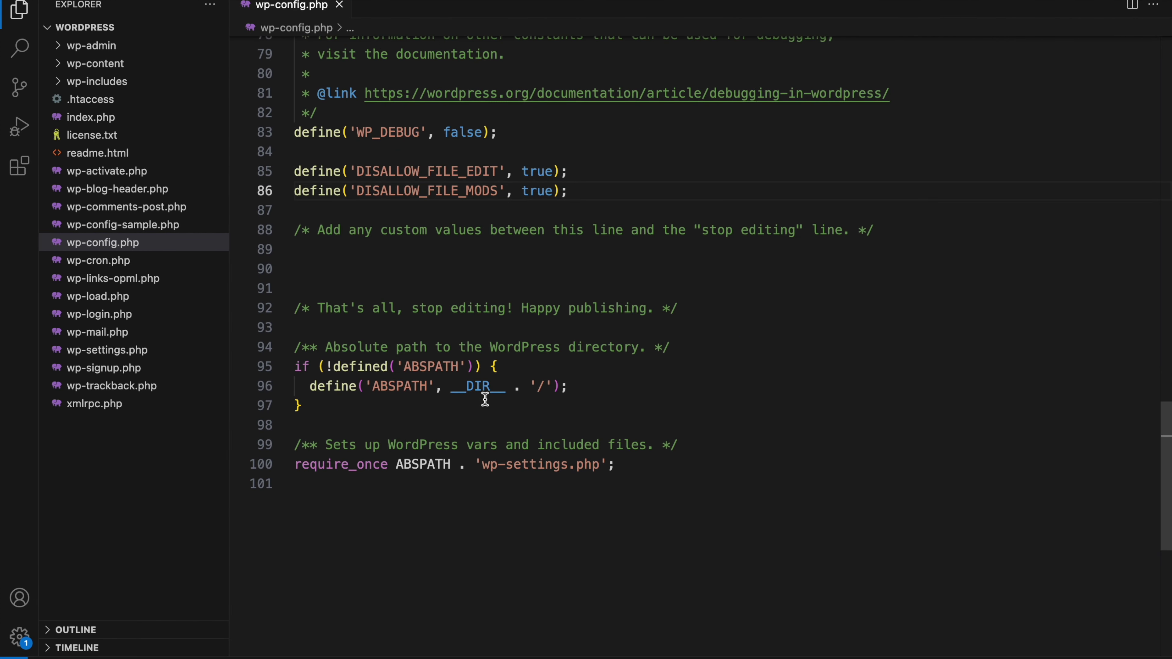
scroll(568, 300, up, 3)
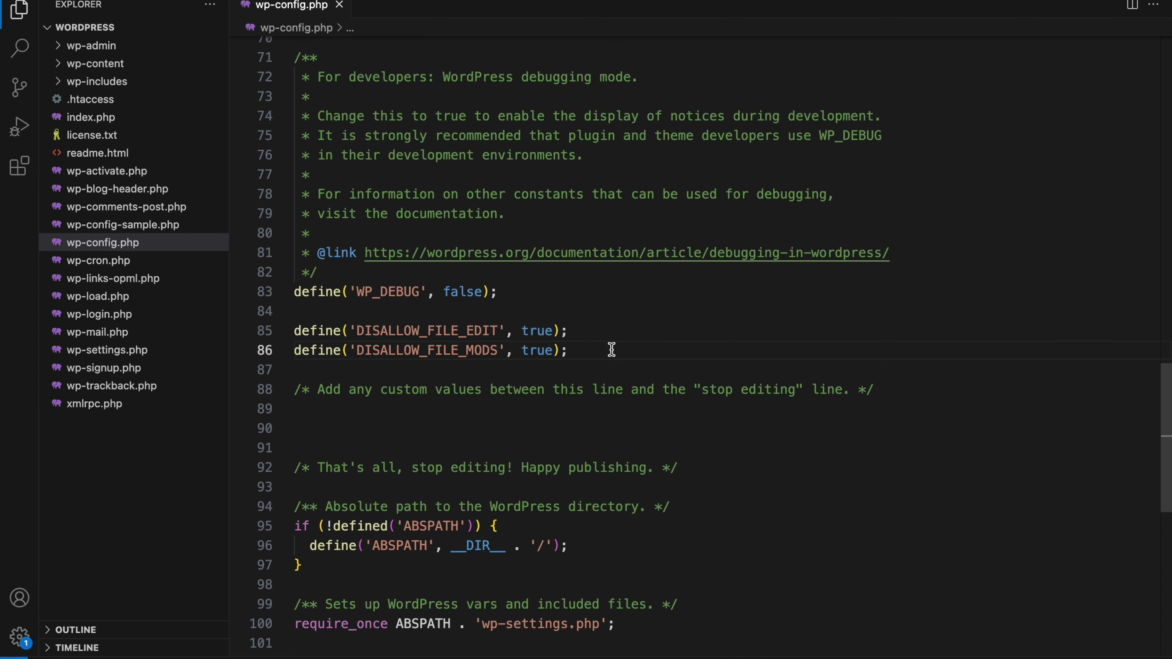
double_click(385, 330)
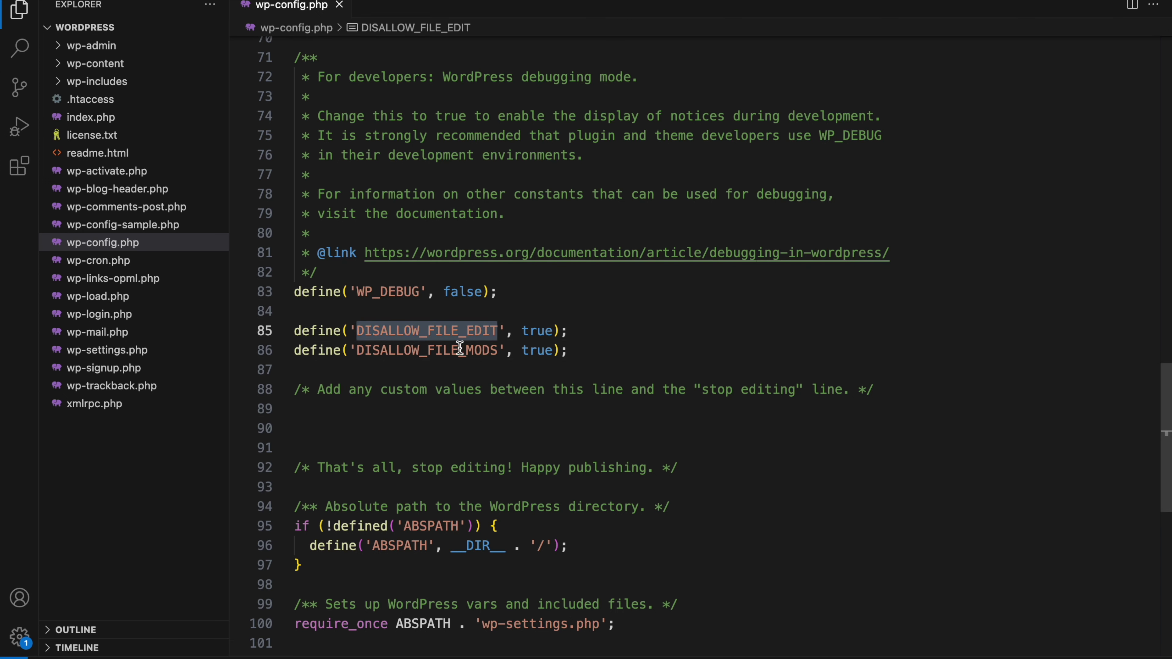
double_click(434, 350)
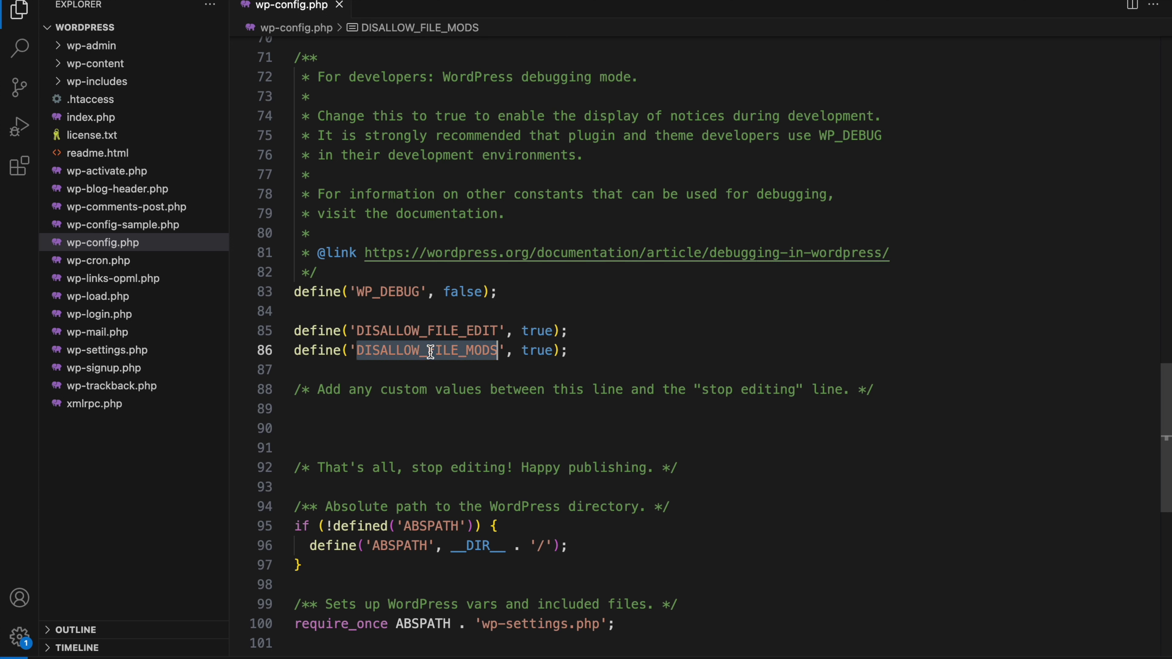
double_click(533, 332)
double_click(411, 351)
Select the true values on lines 85 and 86 together with Ctrl+D multi-selection
click(620, 341)
click(390, 330)
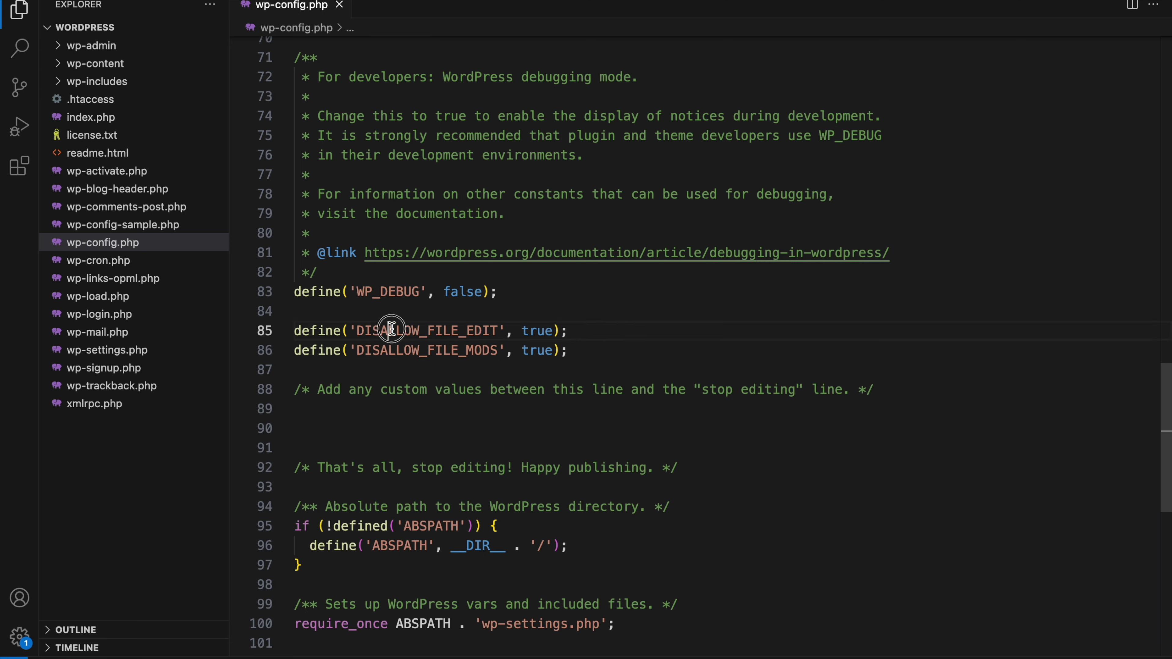
double_click(391, 329)
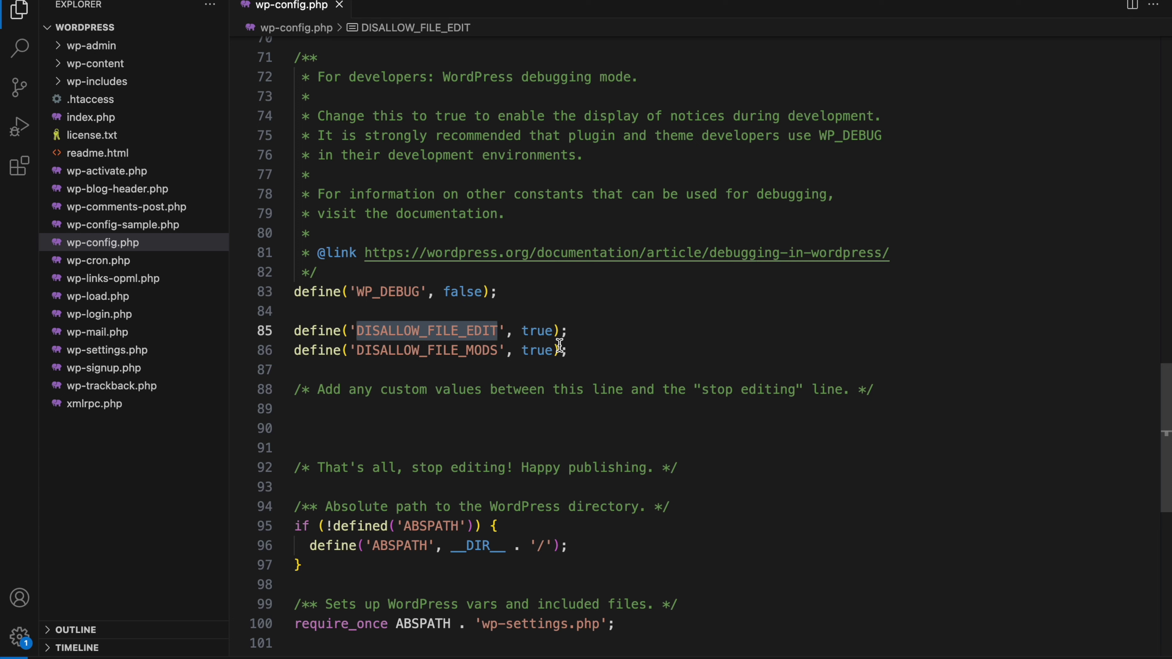
double_click(461, 357)
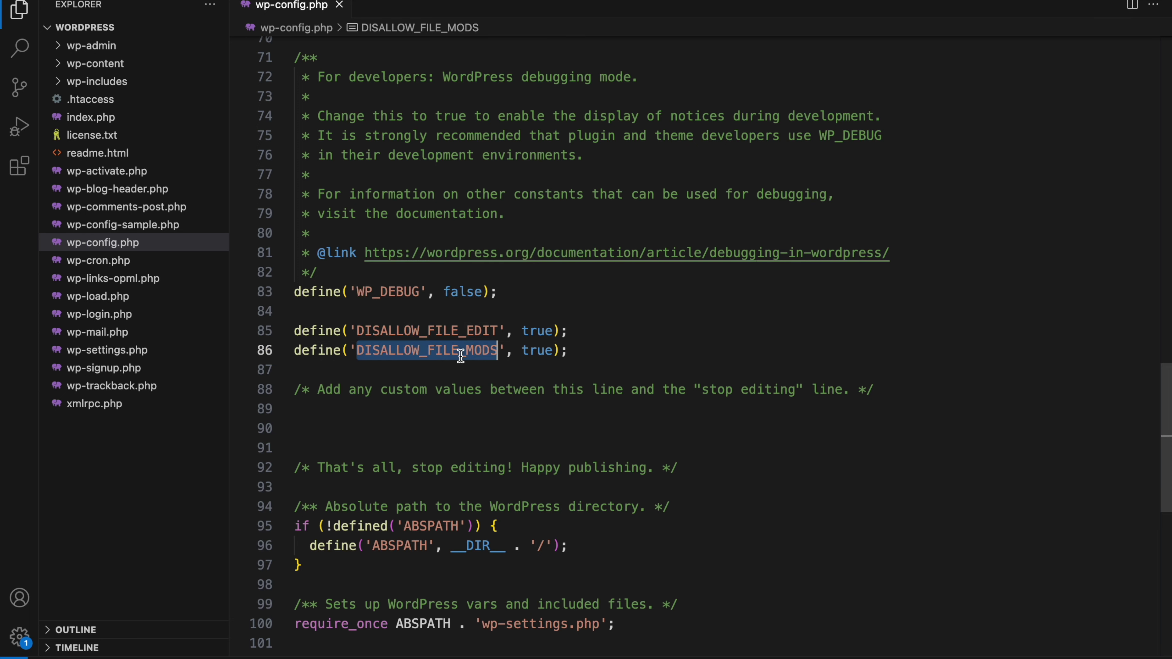
click(636, 341)
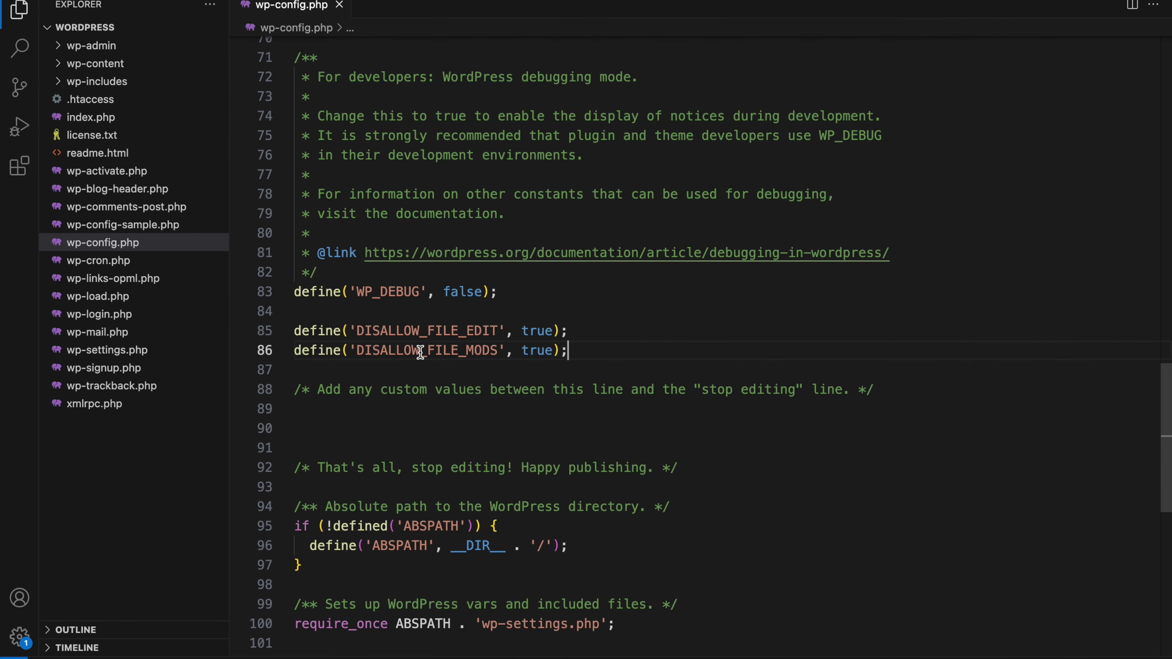
double_click(538, 330)
key(ctrl+d)
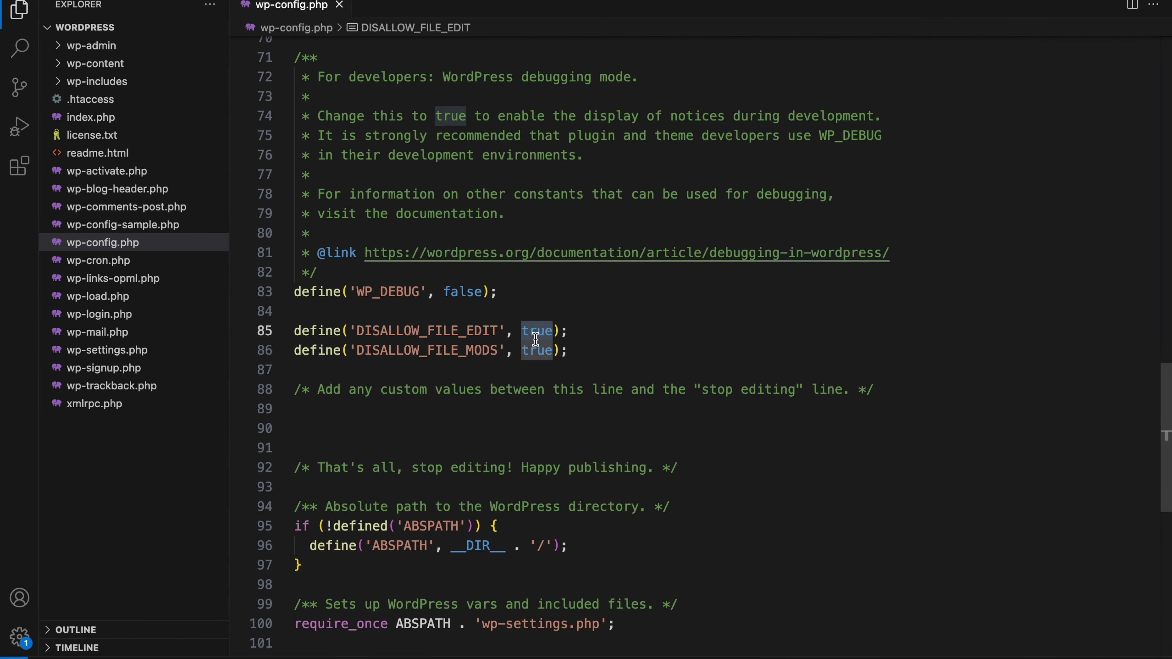
click(602, 344)
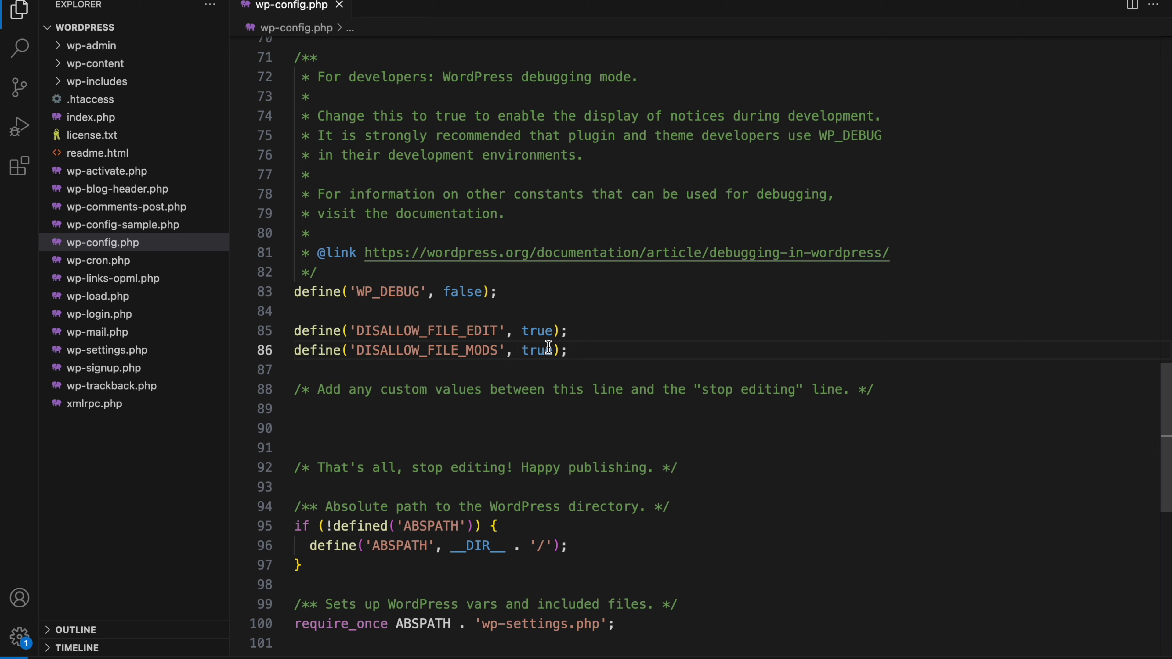
double_click(535, 331)
key(ctrl+d)
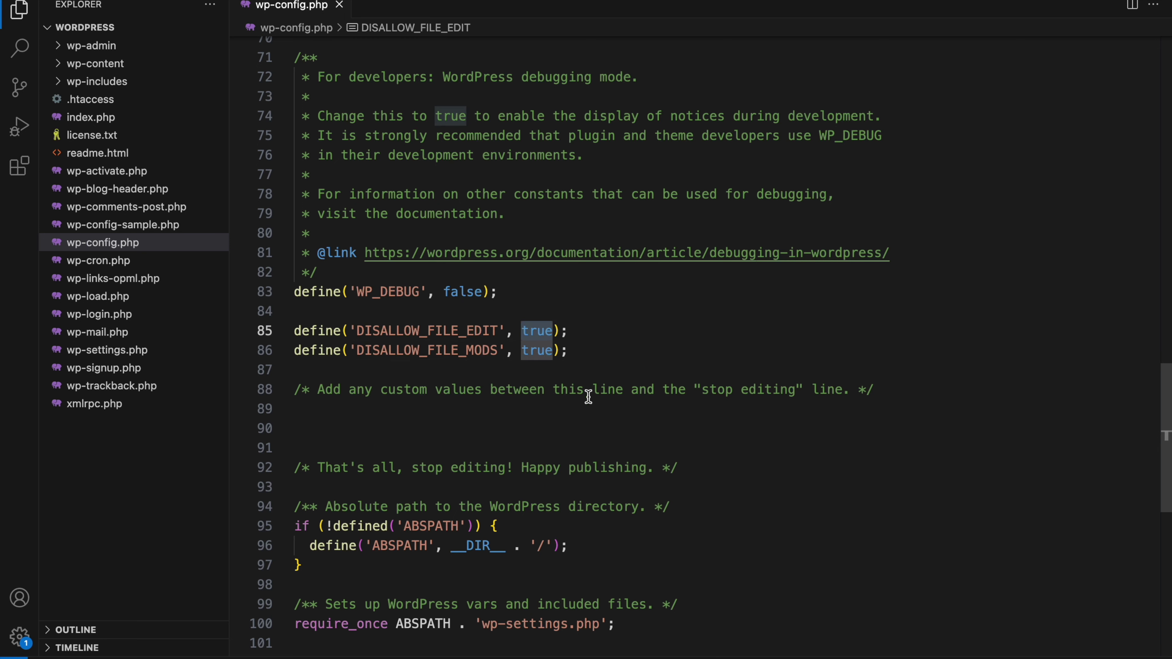
click(569, 438)
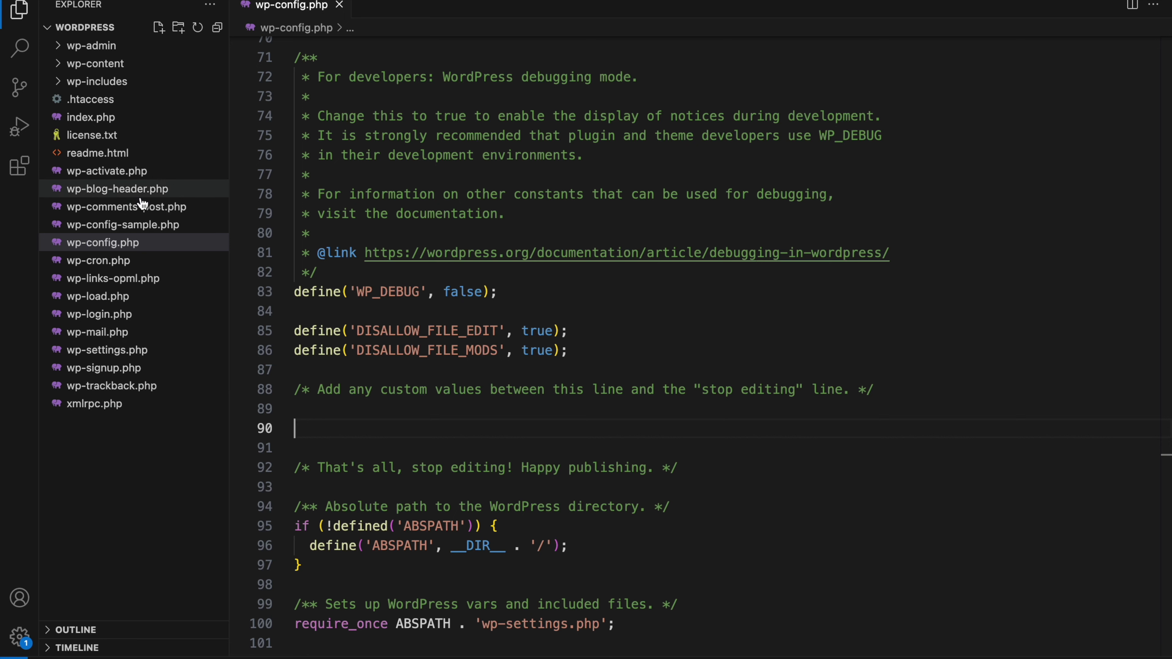
Preview wp-config-sample.php, then go back to wp-config.php at the end of line 86
click(106, 249)
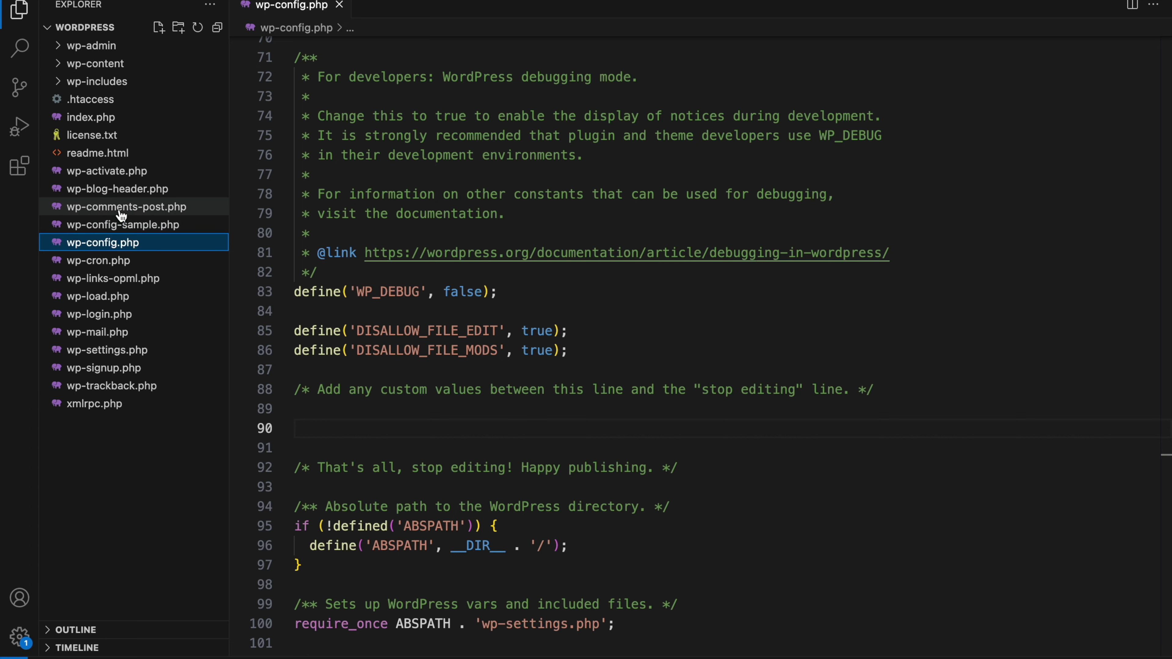
click(118, 225)
click(122, 243)
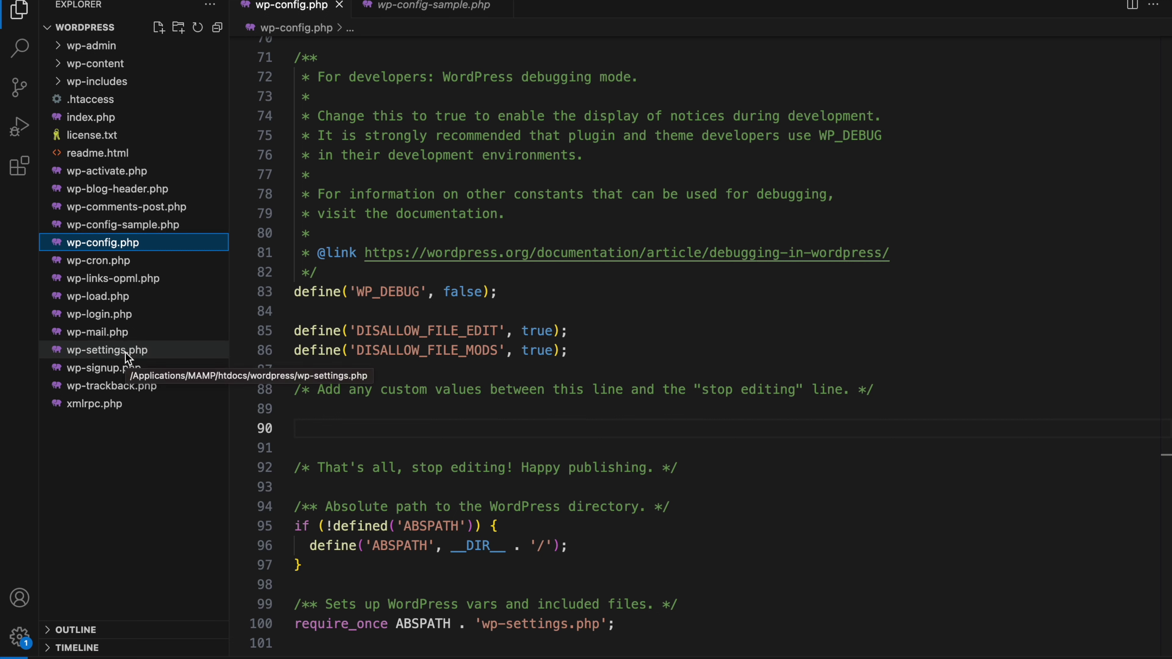
click(583, 352)
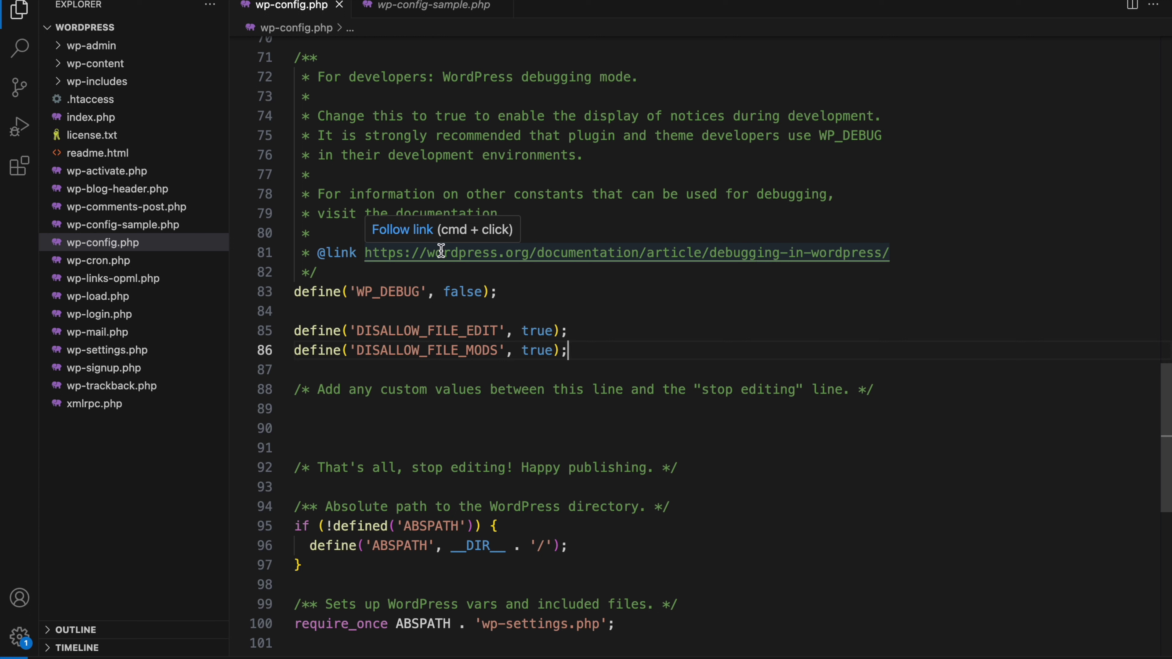
Select the full DISALLOW_FILE_EDIT and DISALLOW_FILE_MODS lines to review them
double_click(360, 331)
click(357, 350)
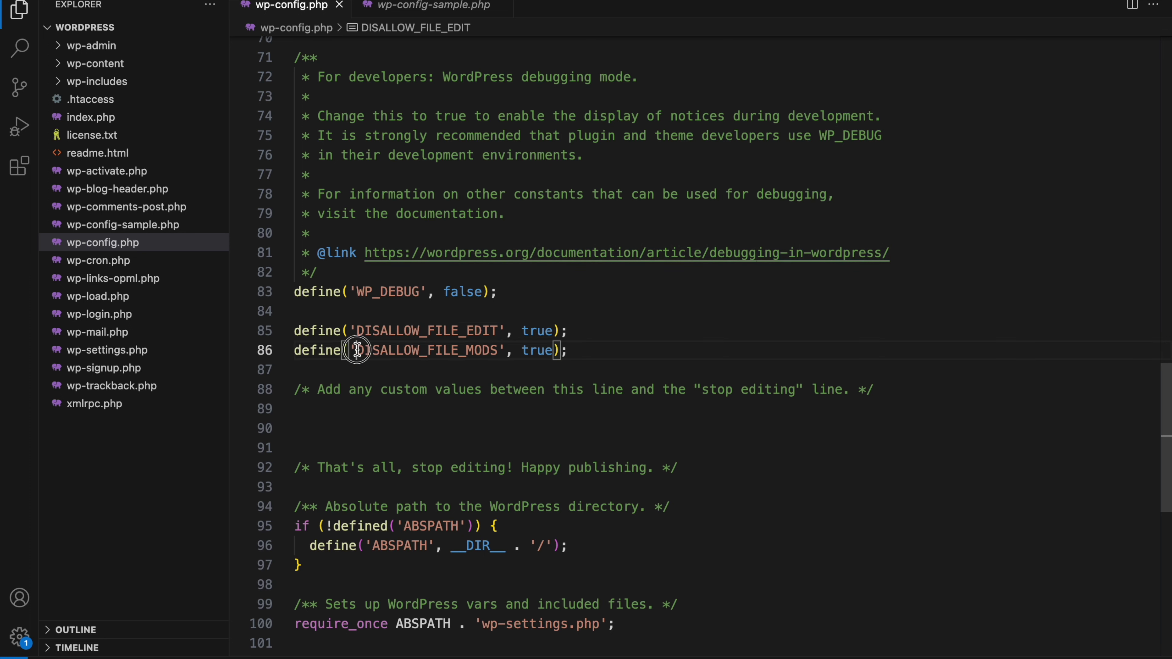
drag(296, 331, 568, 331)
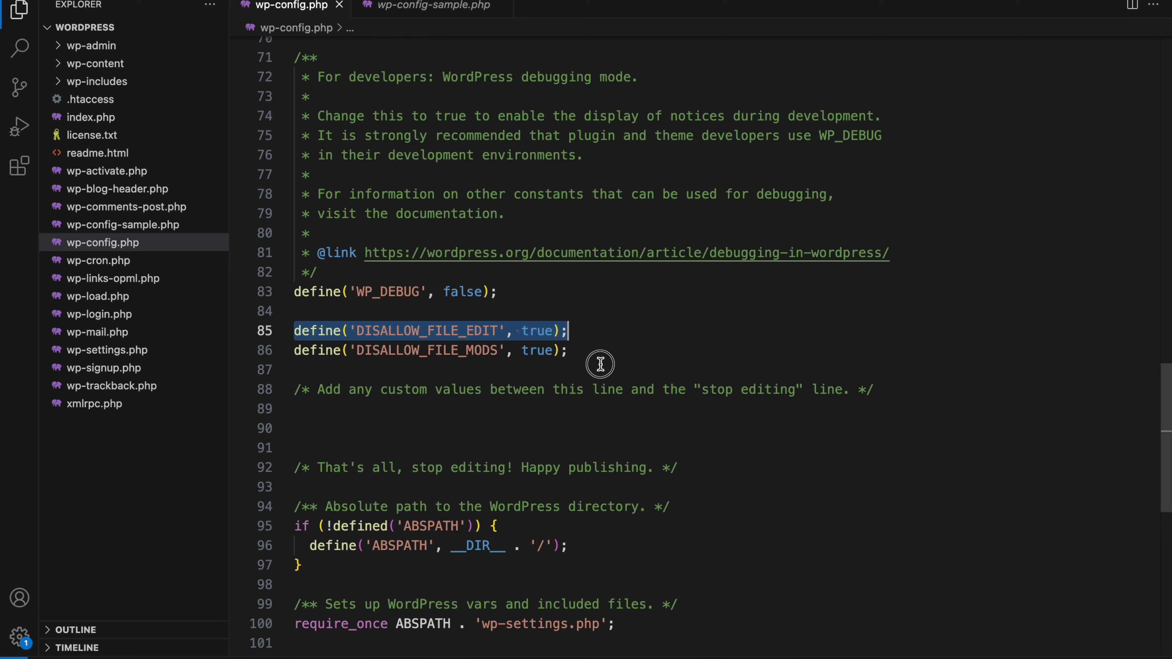
click(577, 353)
drag(296, 351, 579, 350)
Replace true with false on lines 85 and 86 and save wp-config.php
double_click(545, 329)
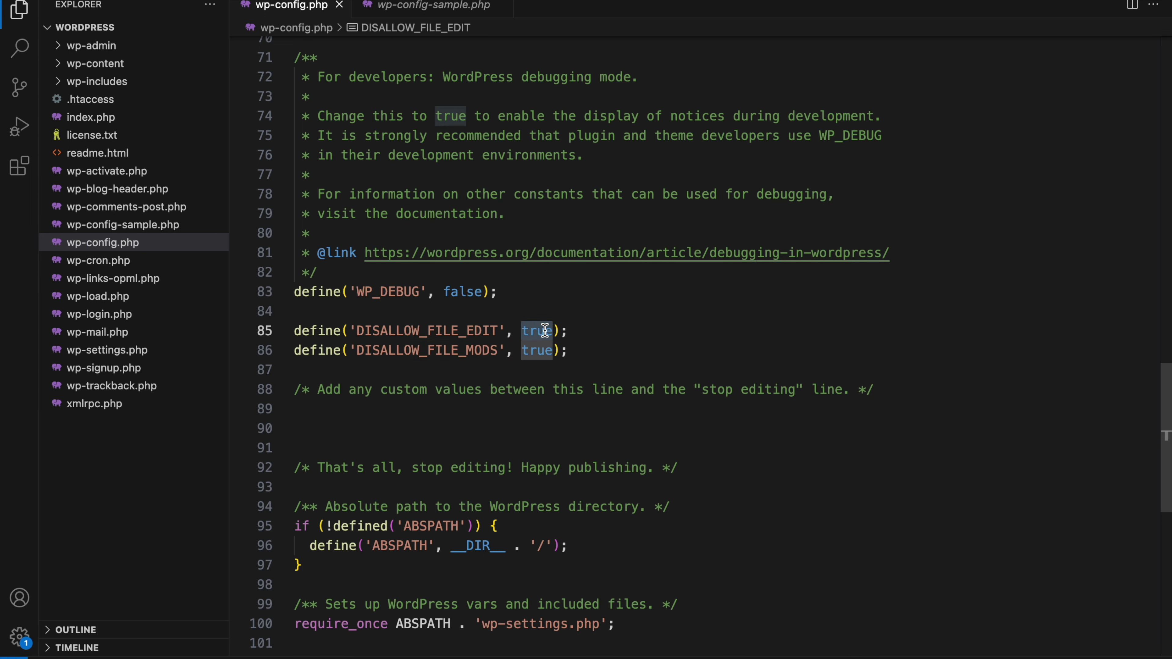
text(false)
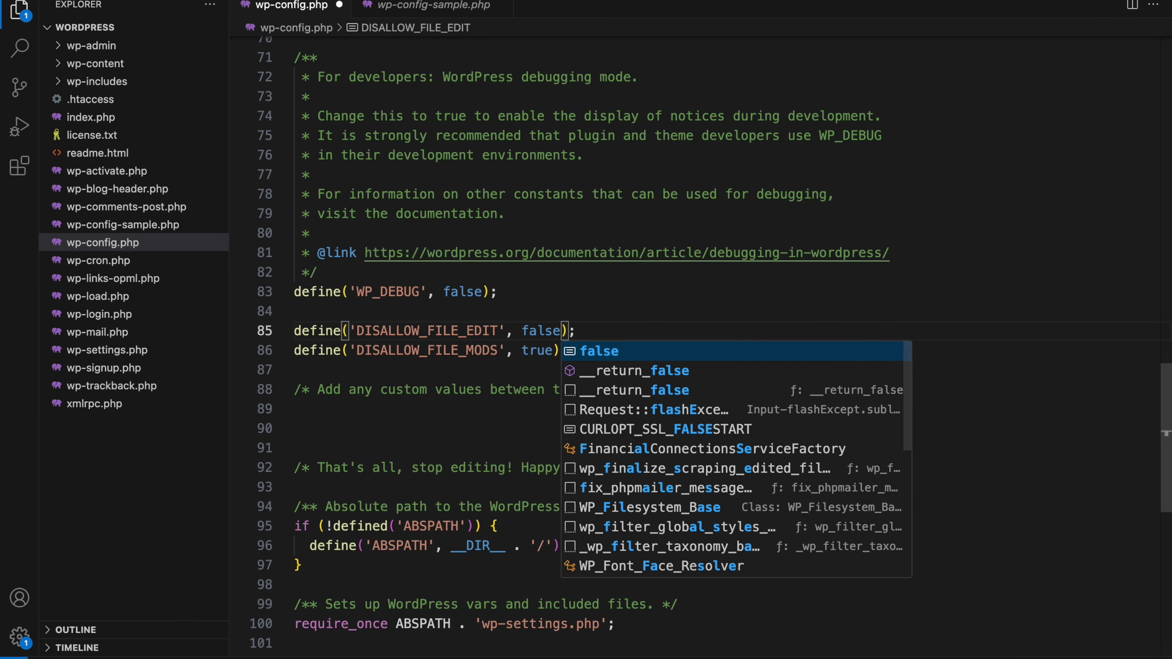
double_click(538, 351)
text(fal)
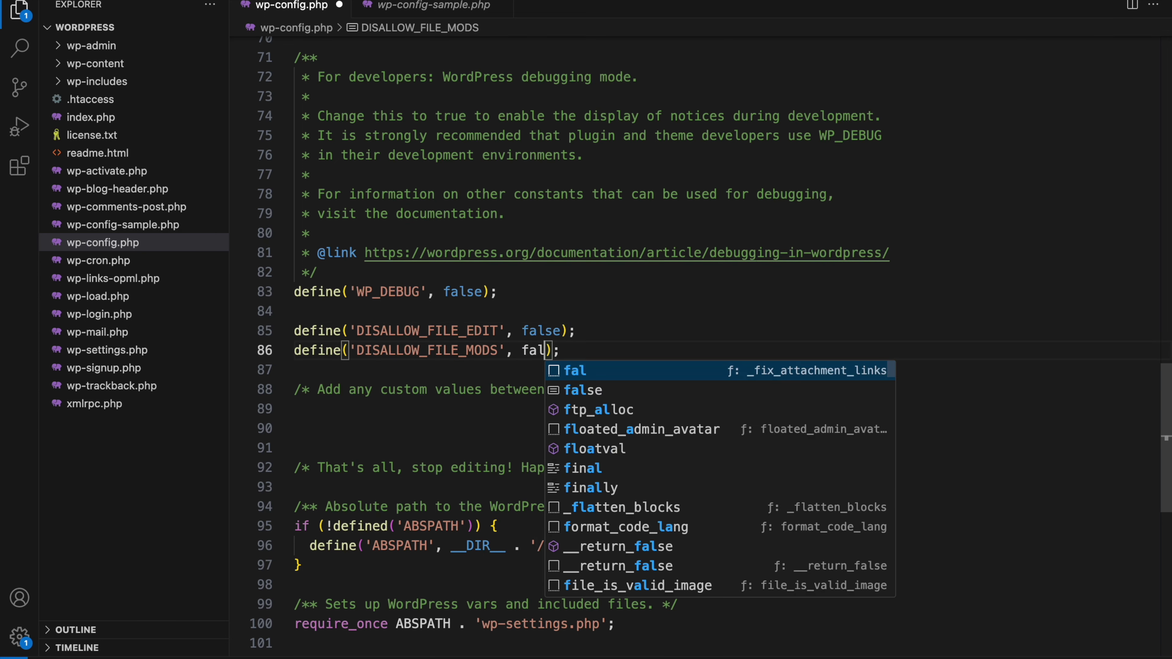
text(se)
click(764, 211)
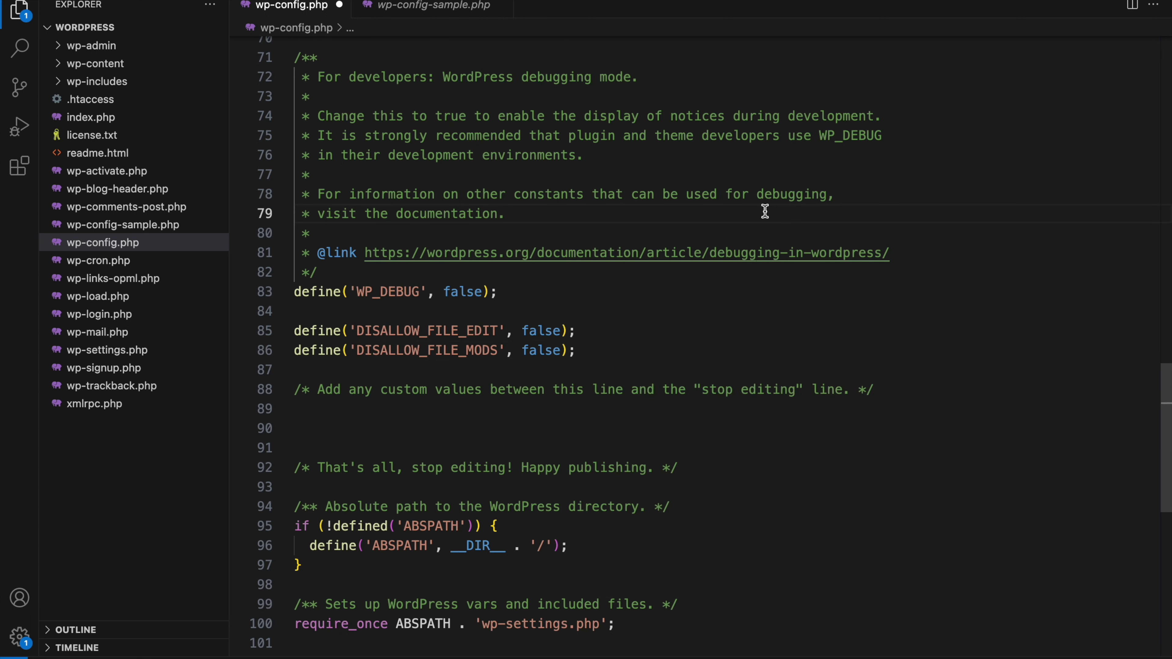
key(ctrl+s)
key(super+Tab)
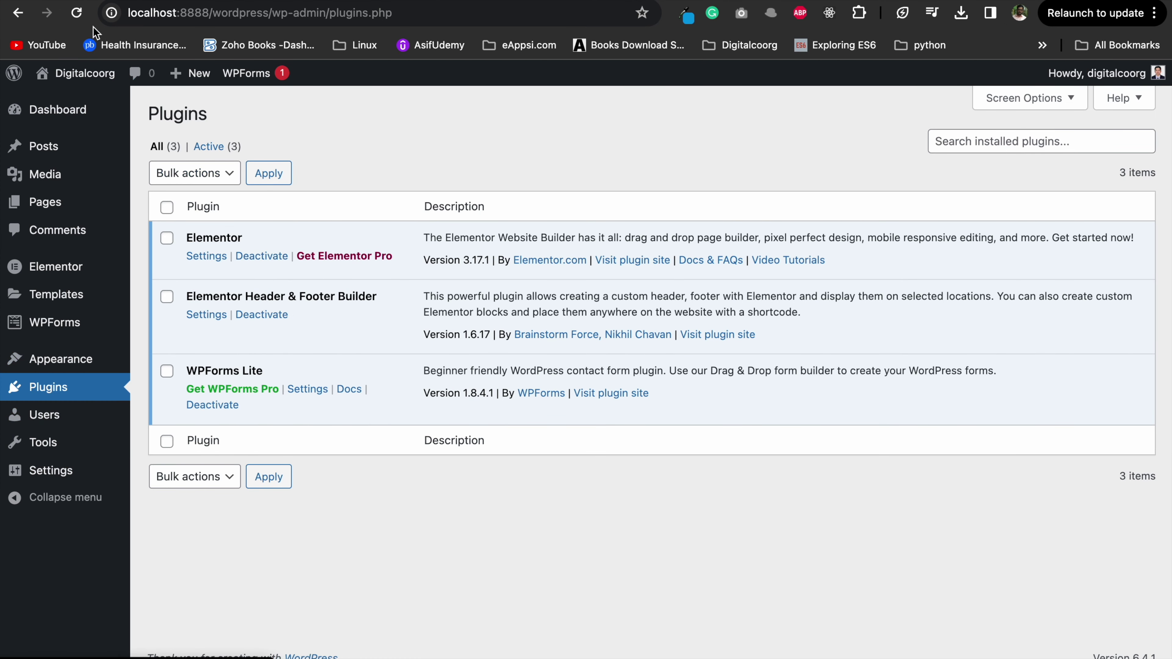
Reload Plugins, confirm Themes now offers Add New Theme, then open the Dashboard
click(77, 13)
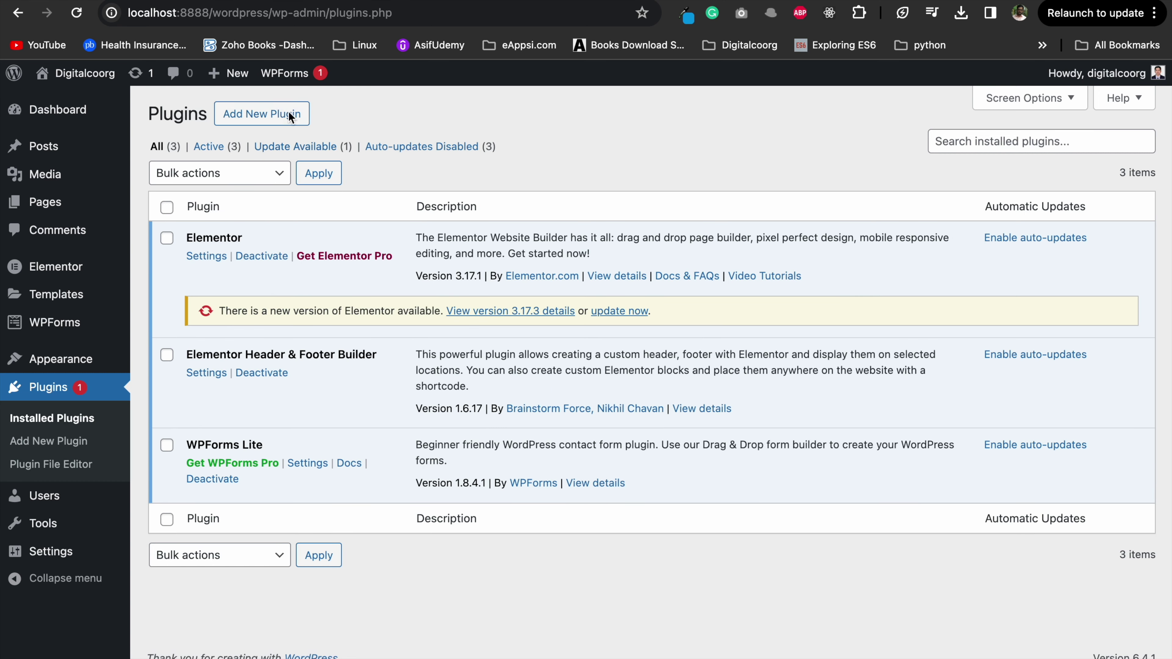
mouse_move(93, 363)
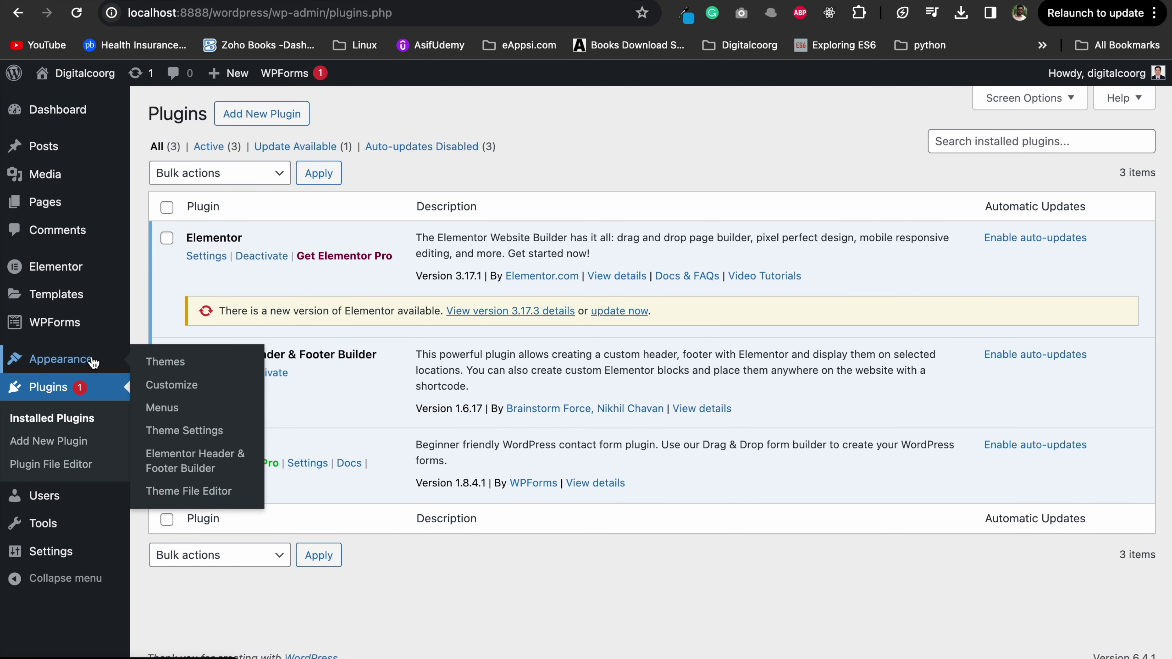
click(159, 362)
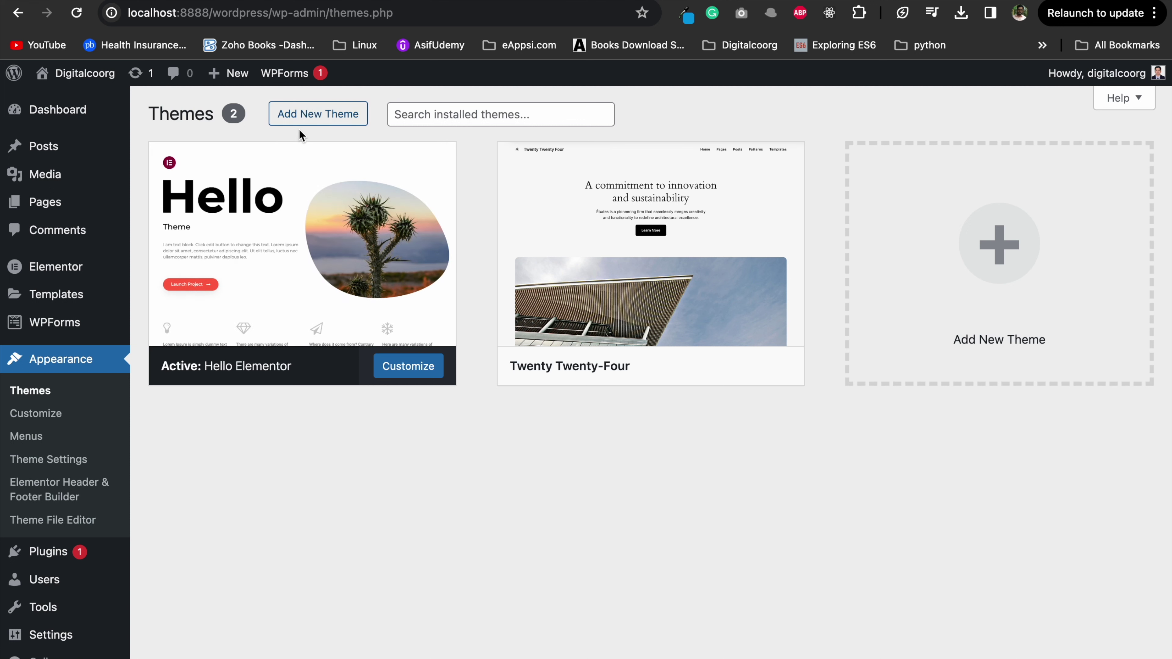
click(76, 119)
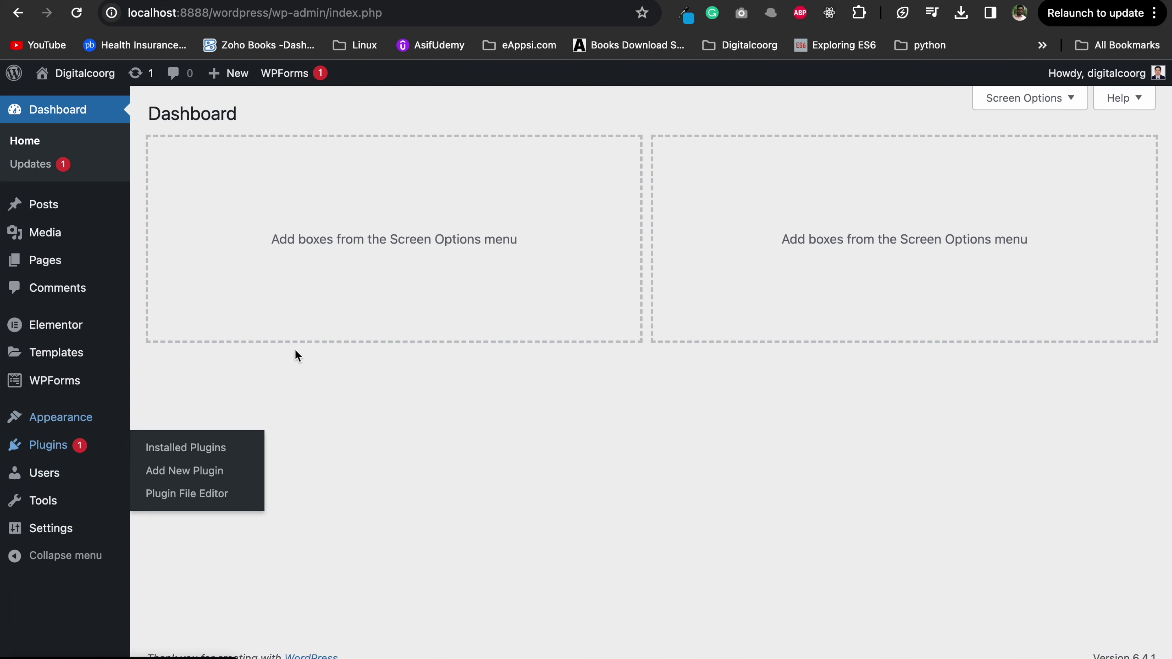
mouse_move(70, 443)
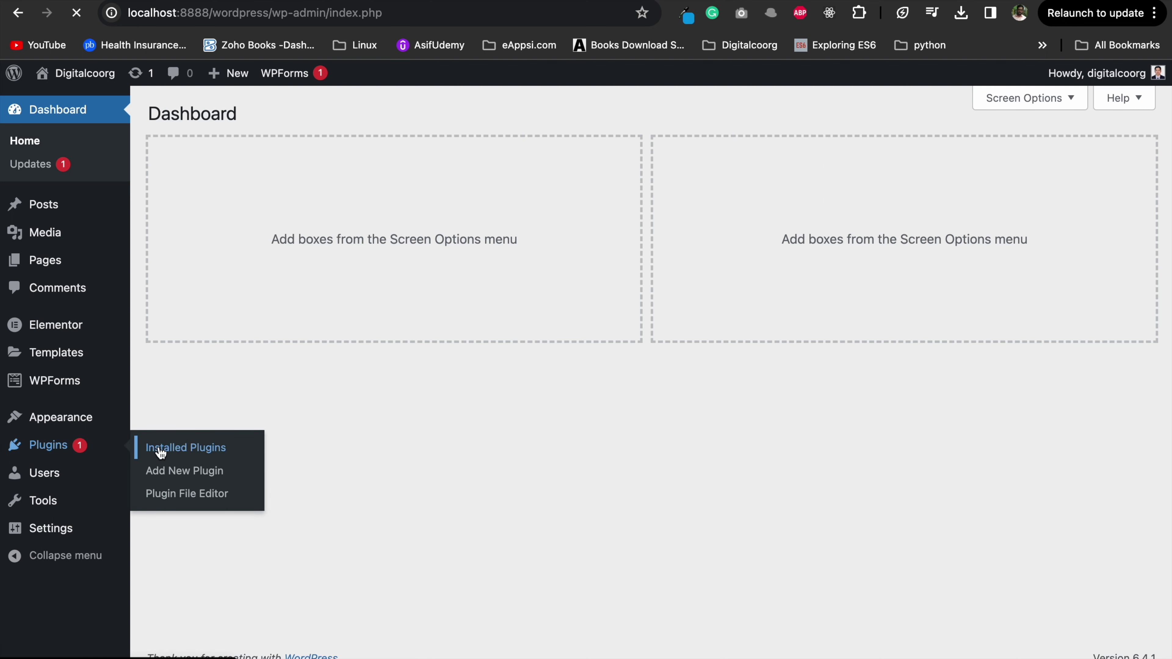